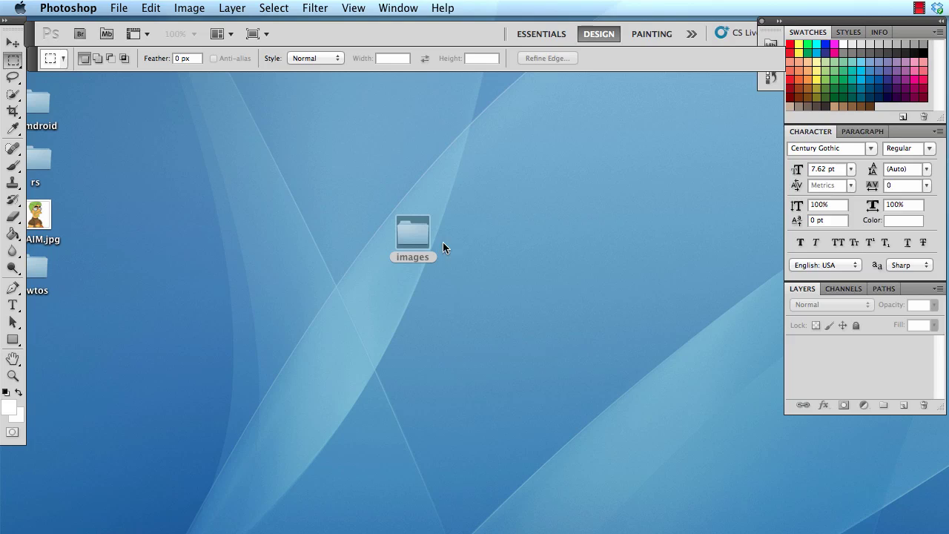
Step: Open the desktop's images folder to list brochure02.jpg, green_flyer.jpg and the other brochure JPEGs
double_click(420, 232)
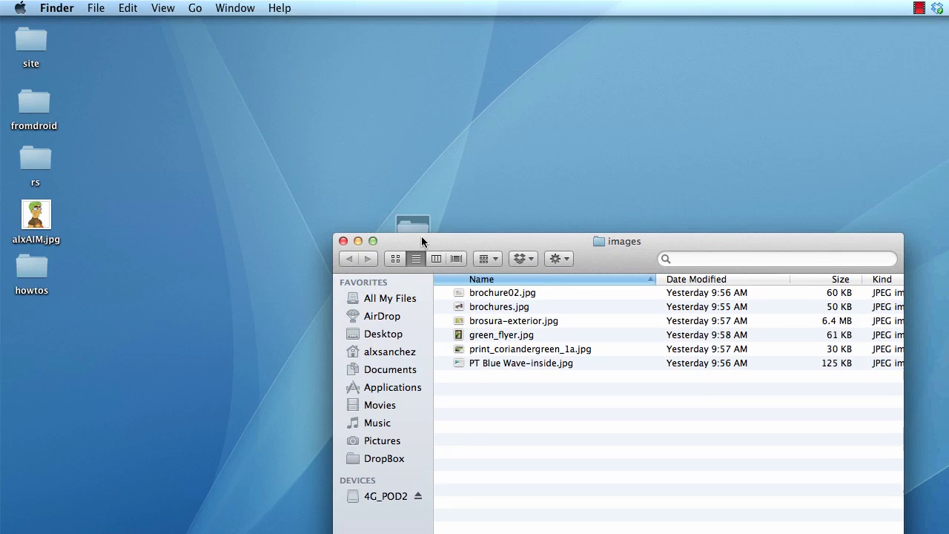
Step: Browse the brochures in Column, Cover Flow and Icon views, then close the images window
drag(421, 236, 324, 138)
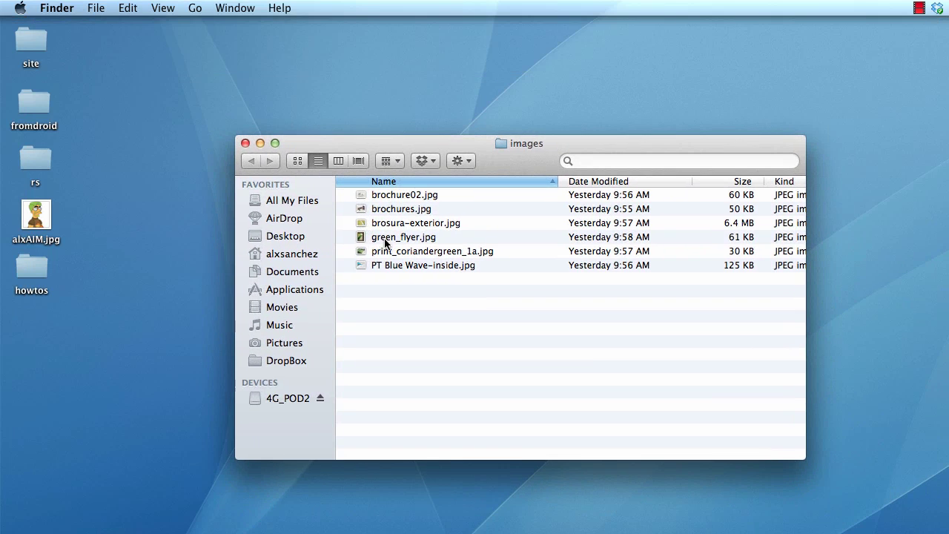
click(341, 163)
click(362, 162)
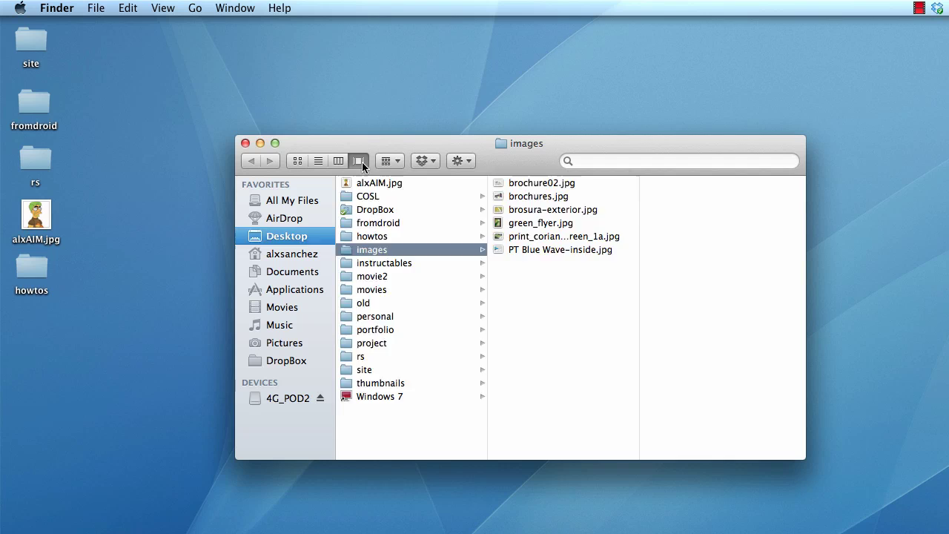
scroll(659, 277, down, 5)
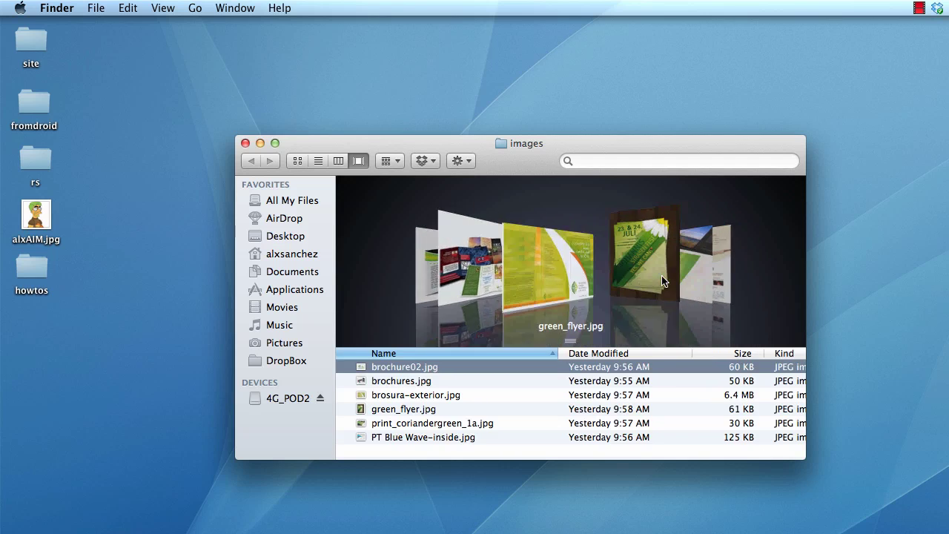
click(298, 162)
click(246, 144)
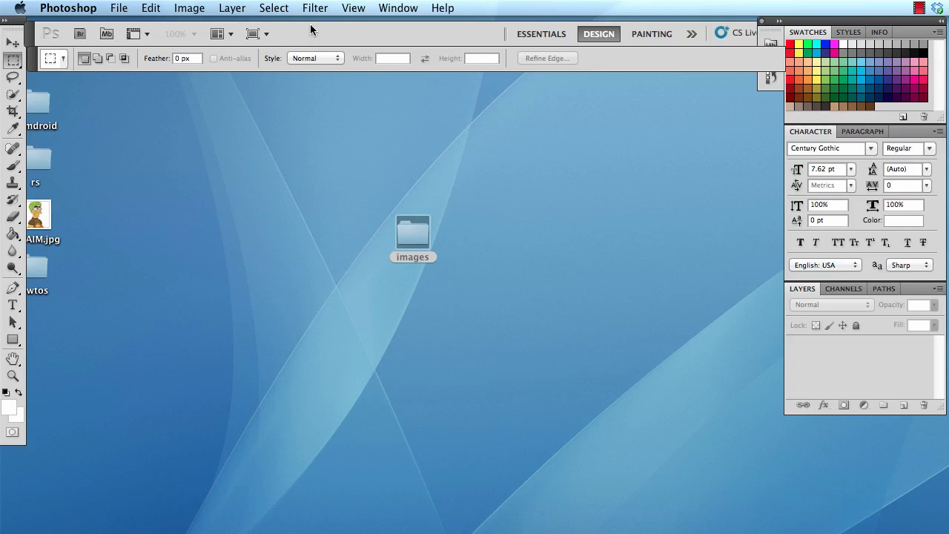
Step: Launch Bridge from Photoshop and browse Desktop > images to show the six brochure thumbnails
click(81, 38)
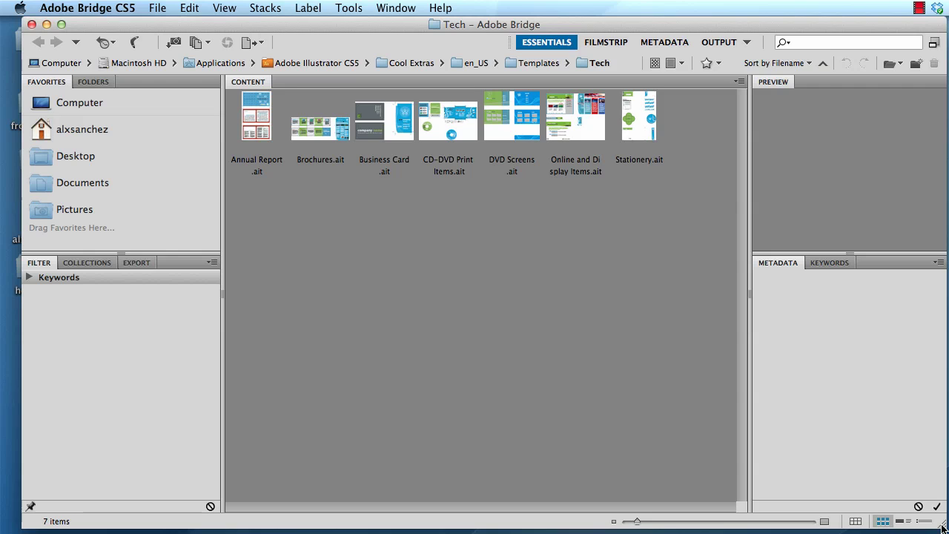
click(54, 161)
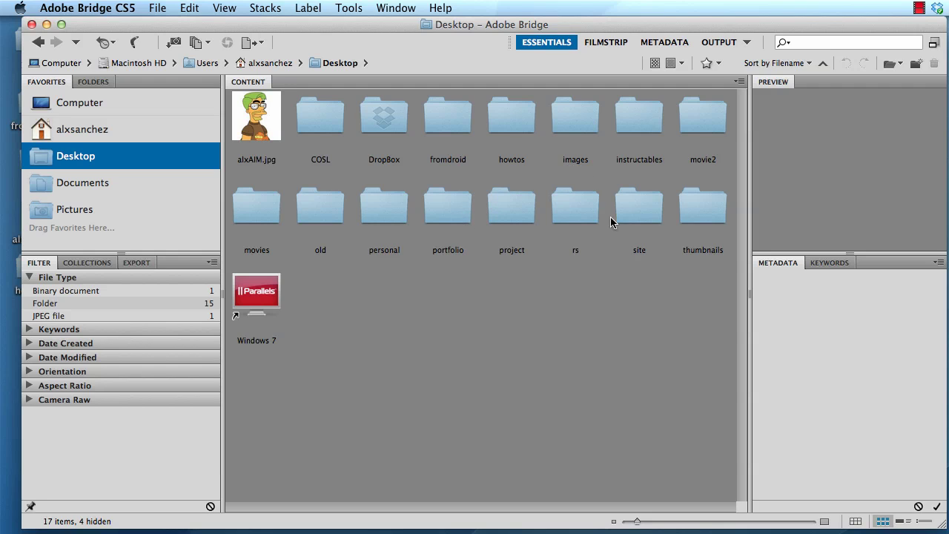
click(575, 114)
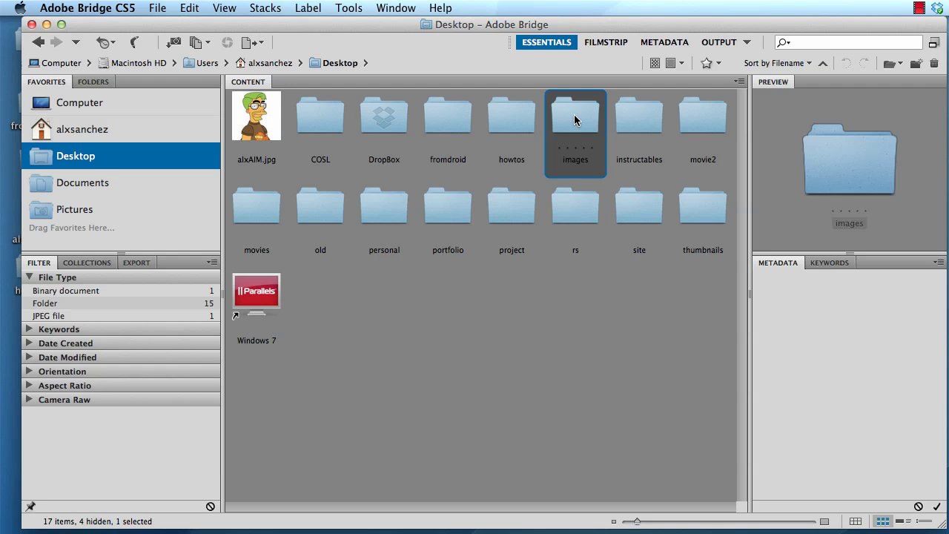
double_click(574, 114)
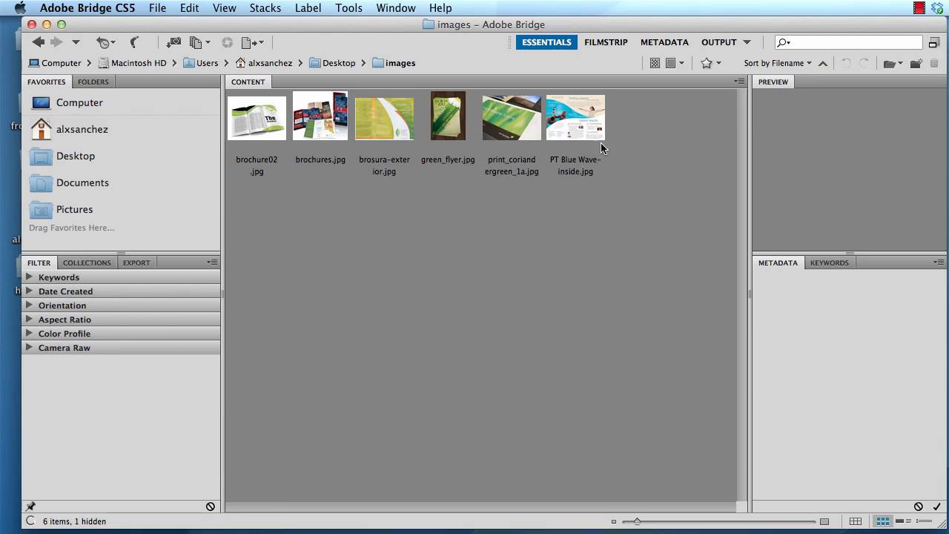
Step: Switch to the Output workspace and preview PT Blue Wave-inside.jpg and green_flyer.jpg
click(714, 47)
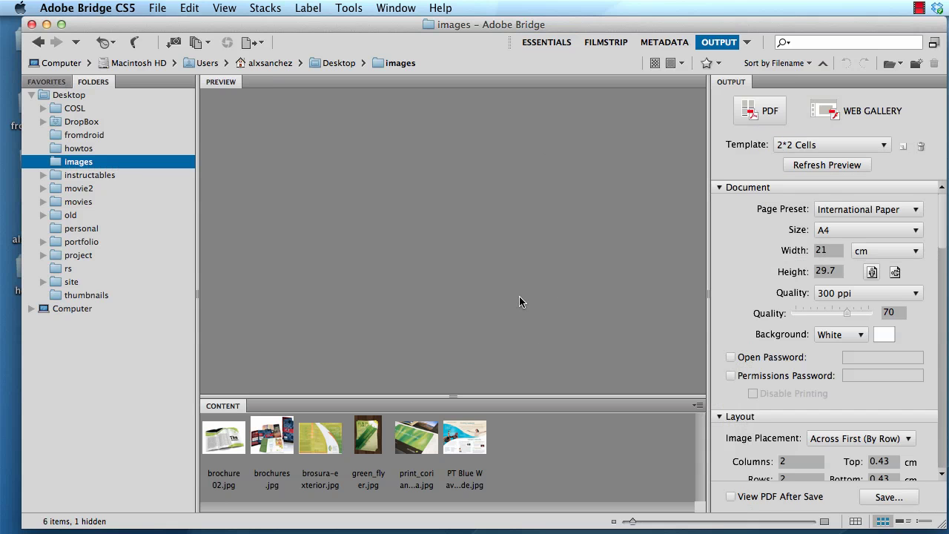
key(Left)
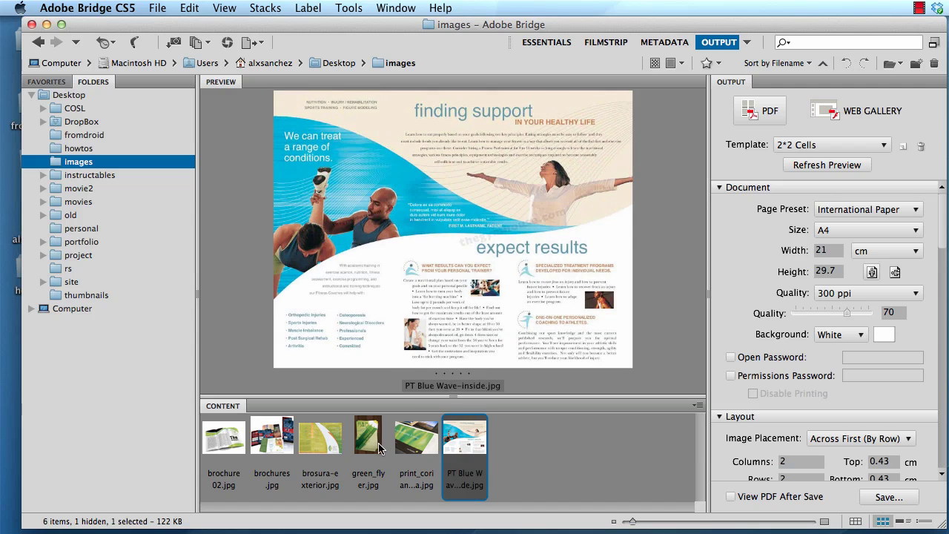
key(Left)
key(Left)
Step: Marquee-select all six brochure thumbnails and bring up the Tools > Photoshop list
click(524, 443)
drag(524, 443, 180, 419)
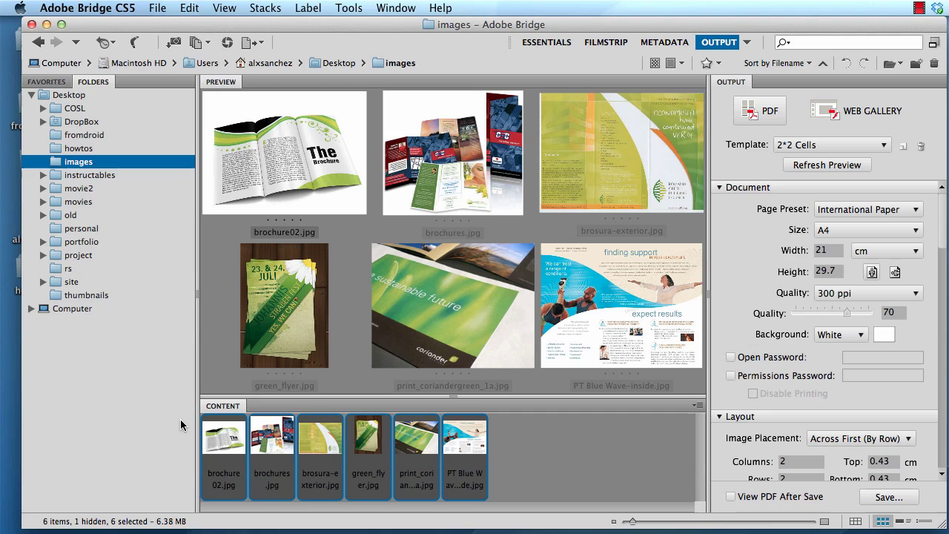
click(528, 454)
drag(528, 449, 225, 449)
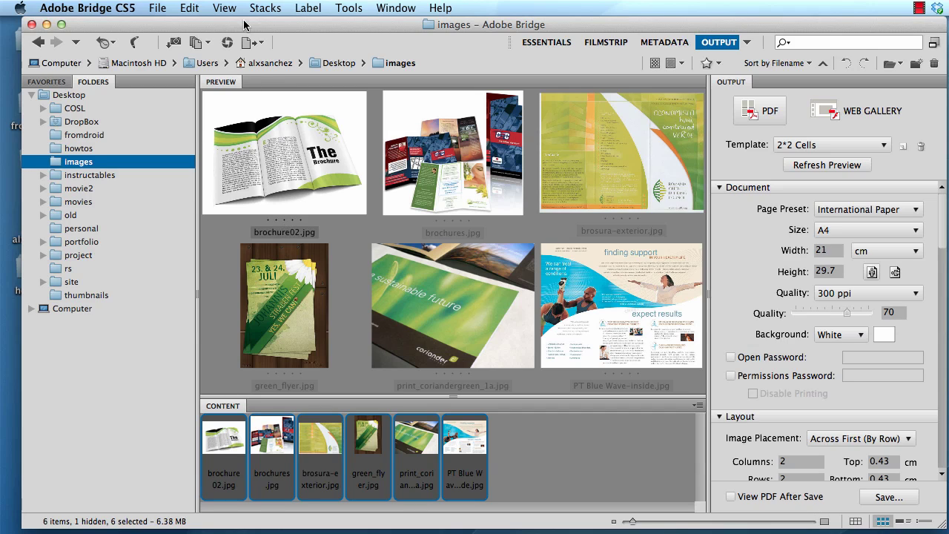
click(347, 9)
mouse_move(350, 165)
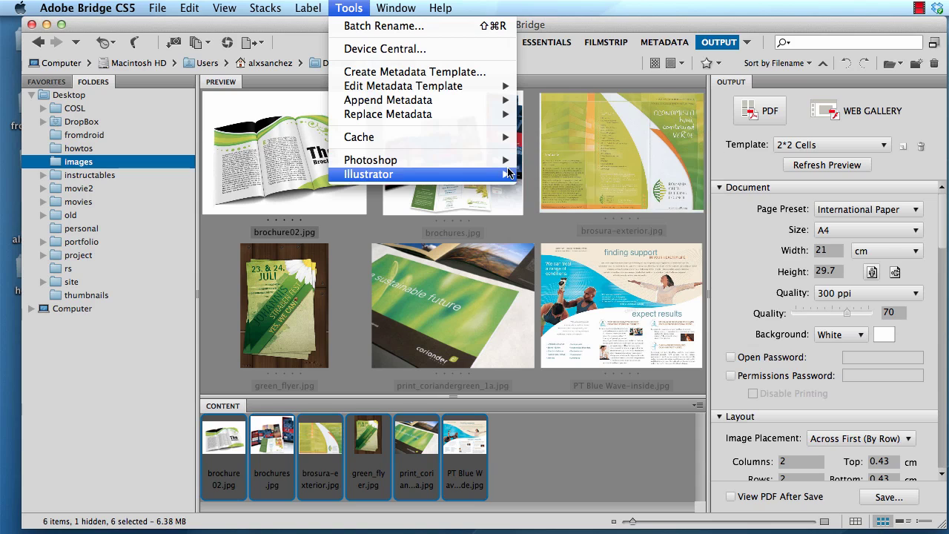
Step: Run Image Processor on the six brochures, resizing to fit 132 × 82 px as JPEG
mouse_move(520, 174)
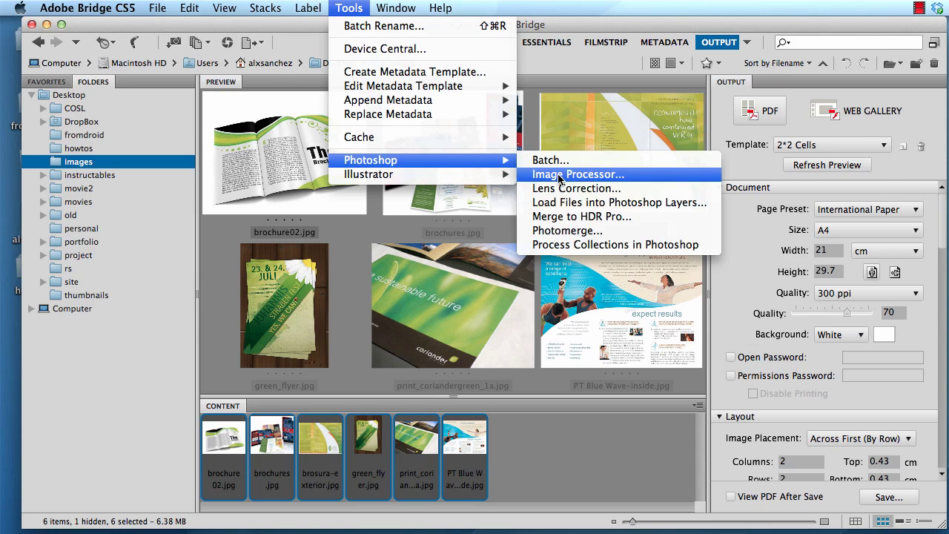
click(559, 175)
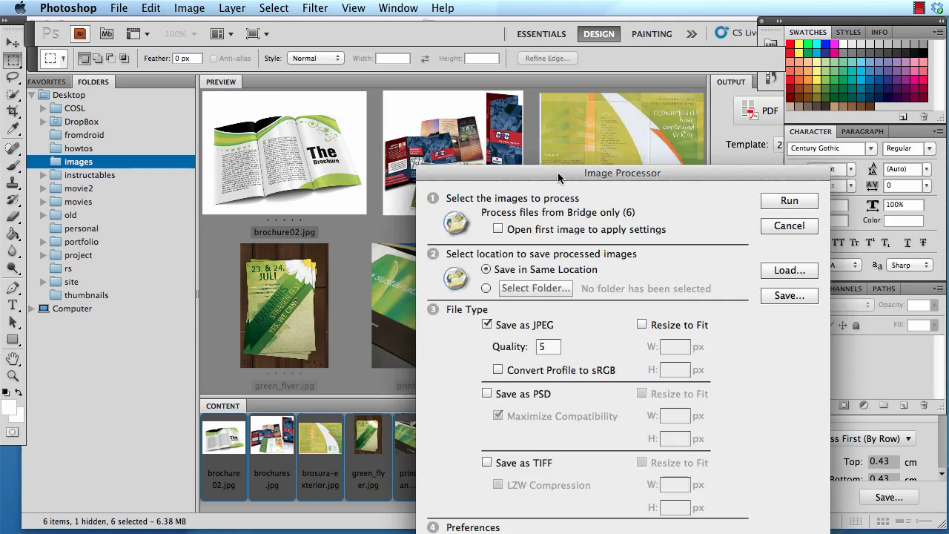
drag(559, 176, 431, 56)
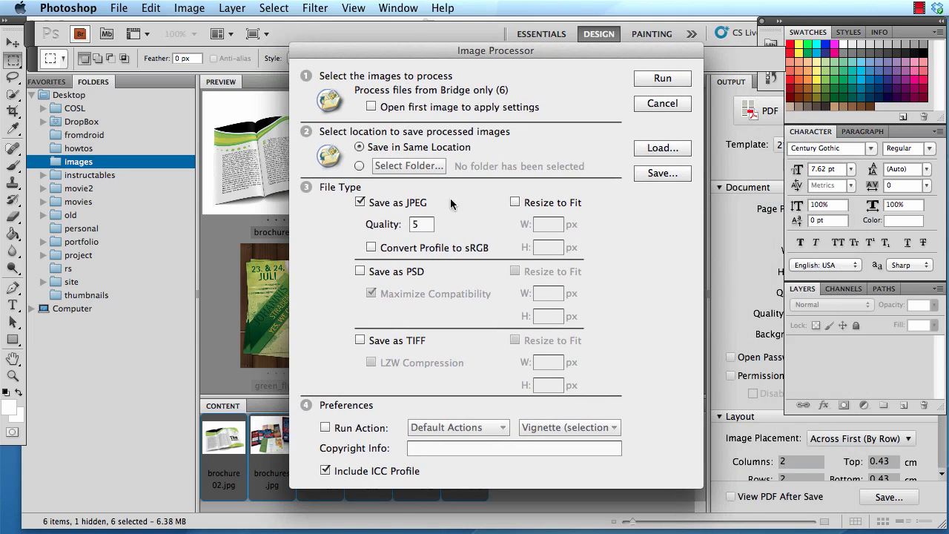
click(515, 204)
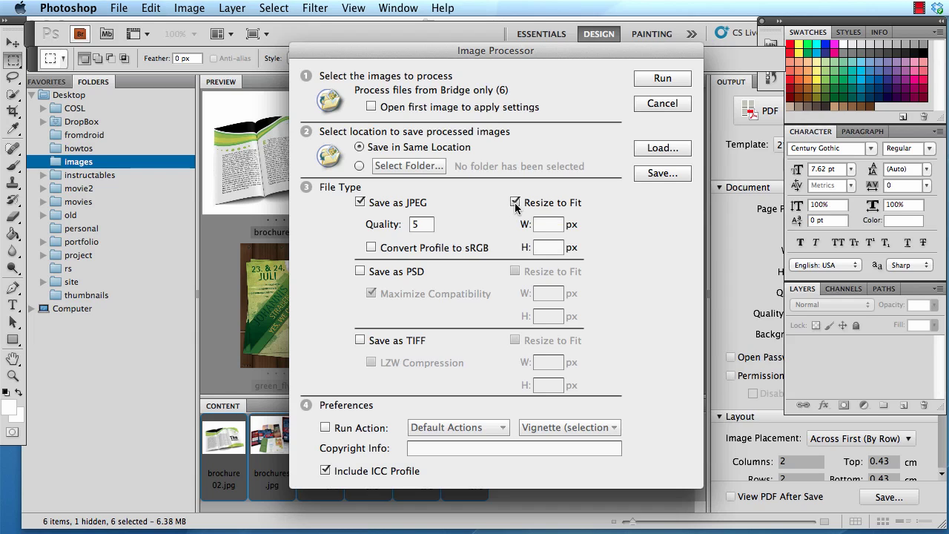
click(558, 225)
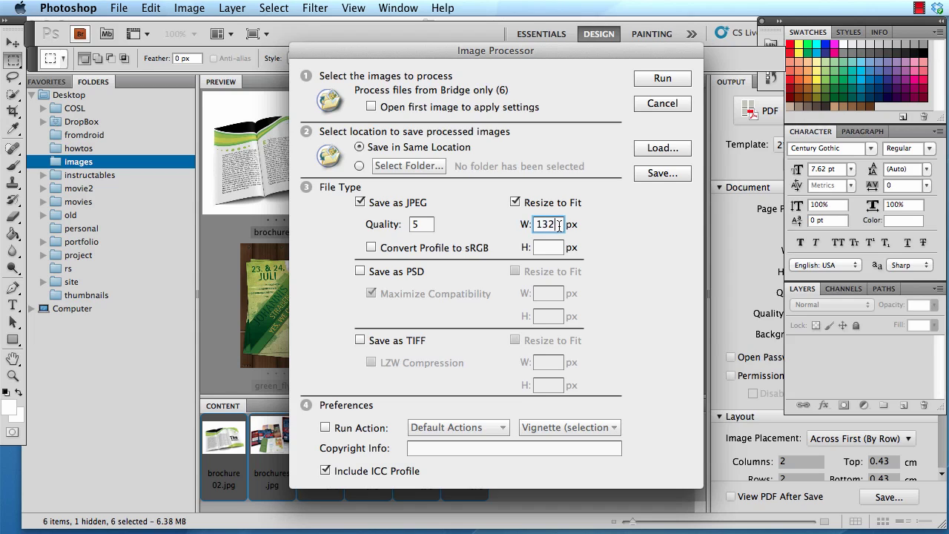
click(552, 251)
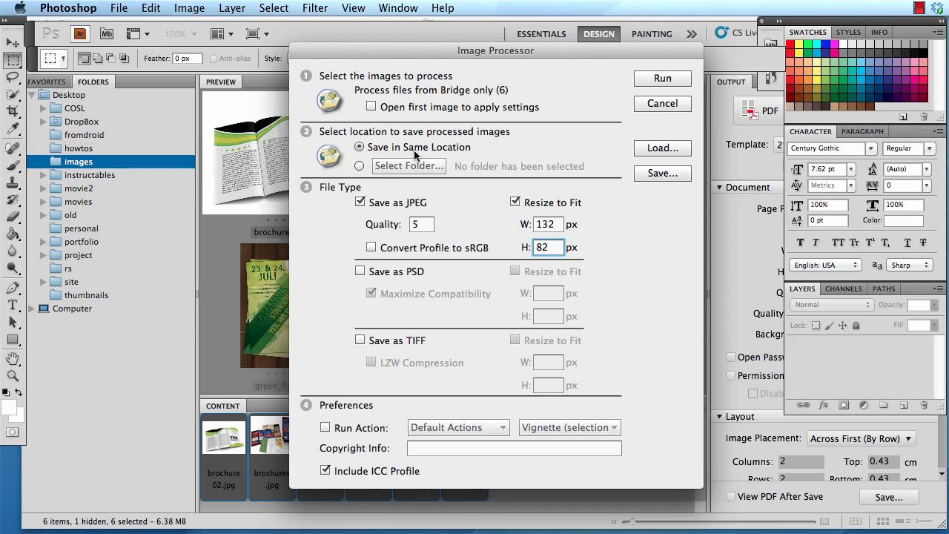
click(662, 79)
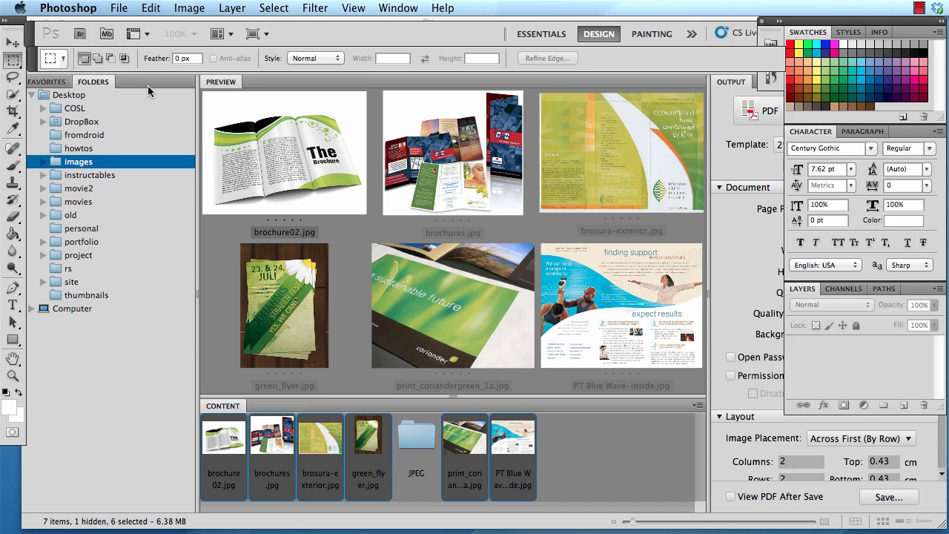
Step: Move Bridge aside and open images > JPEG in Finder to see the six resized brochures
click(147, 85)
drag(176, 30, 199, 436)
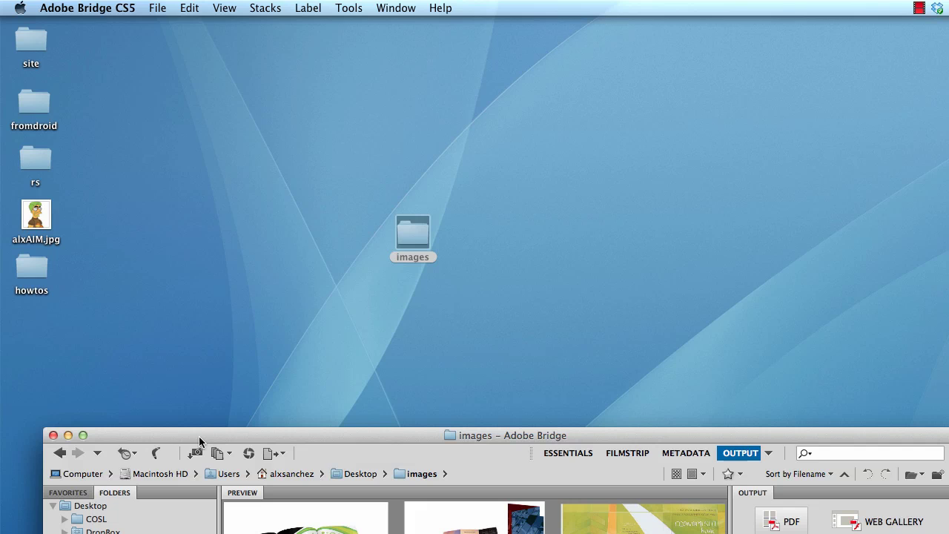
double_click(409, 236)
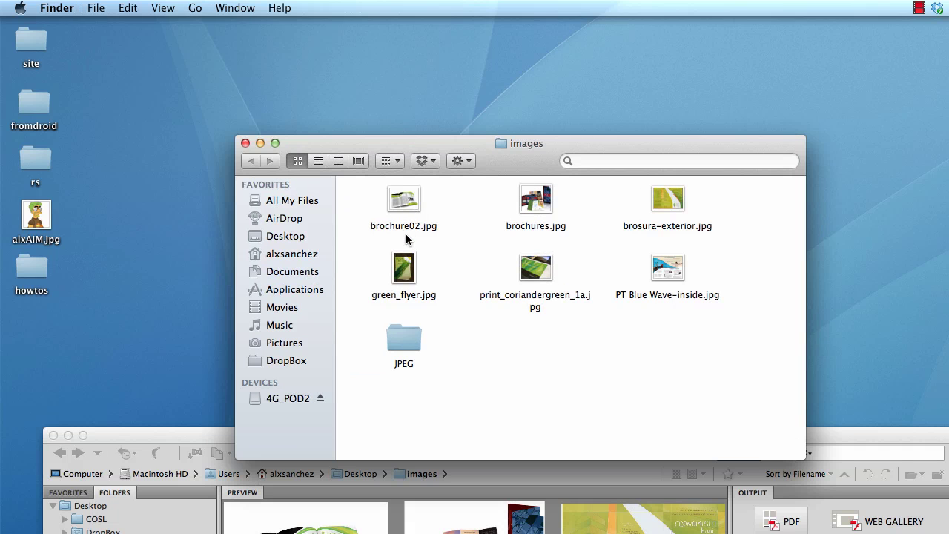
click(397, 337)
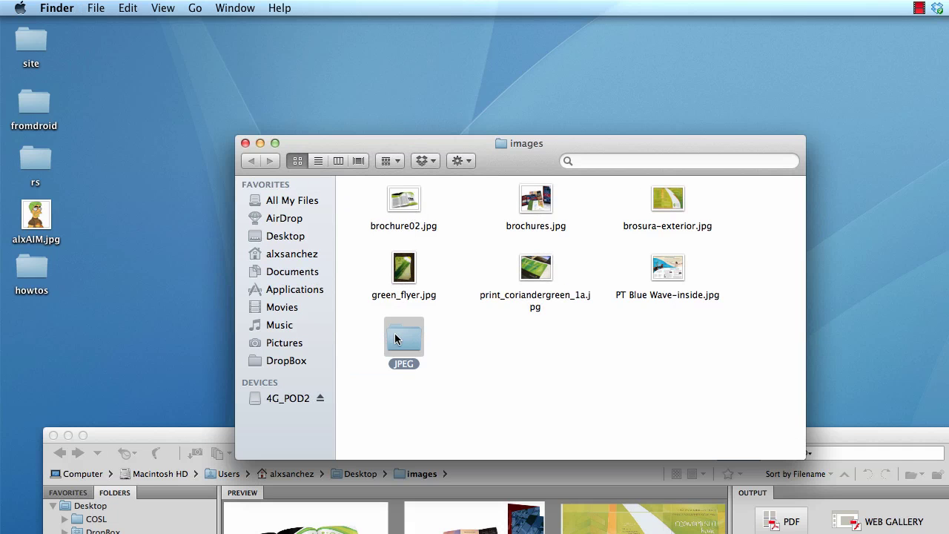
double_click(396, 339)
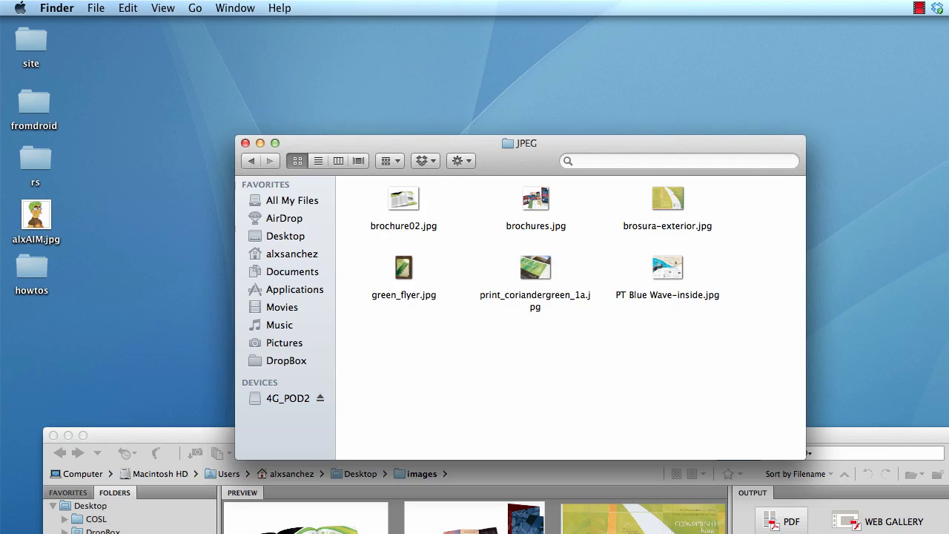
Step: Open a new Firefox tab and drop brochure02.jpg onto it to check its size
key(super+Tab)
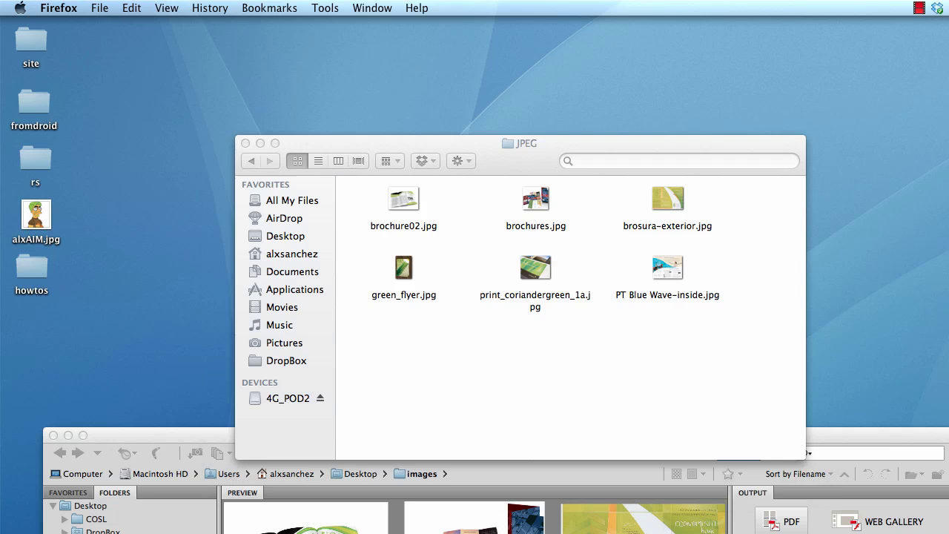
click(490, 104)
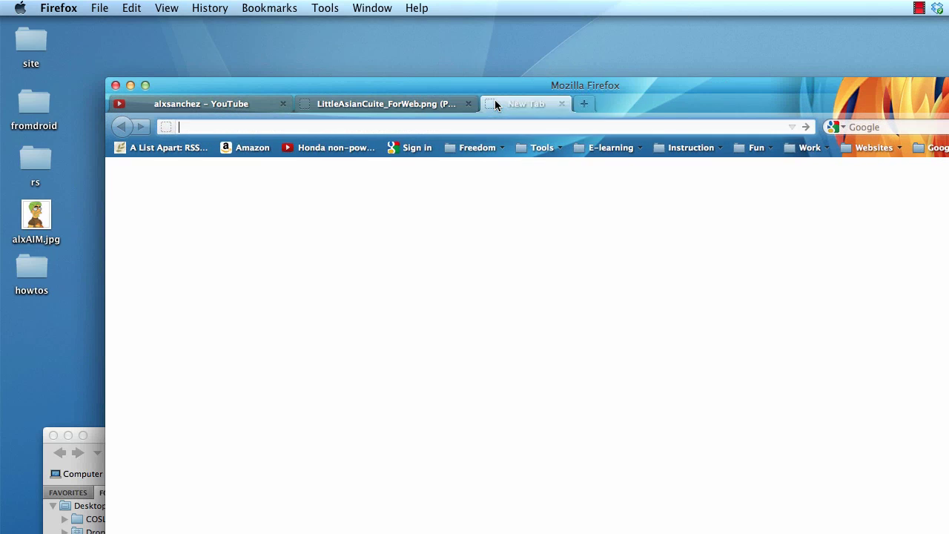
drag(501, 86, 749, 6)
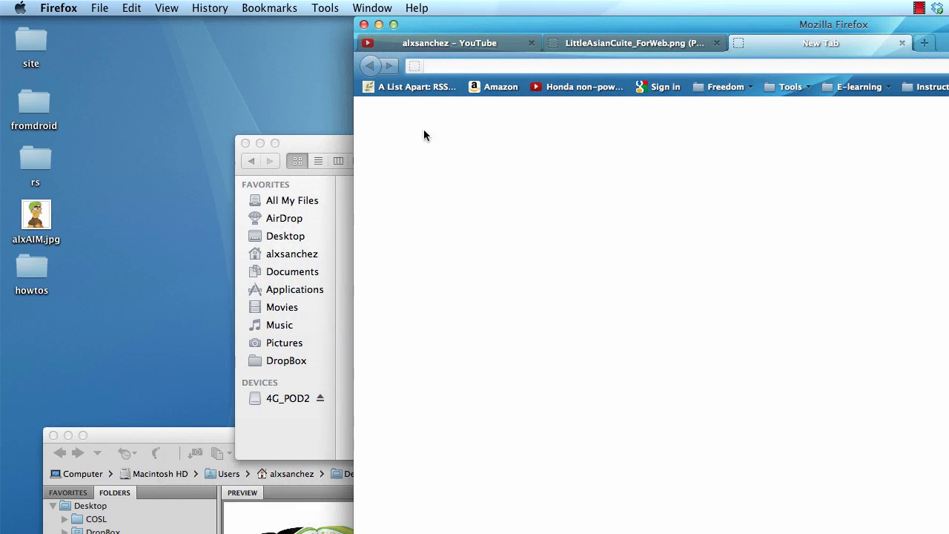
click(342, 136)
drag(403, 199, 847, 152)
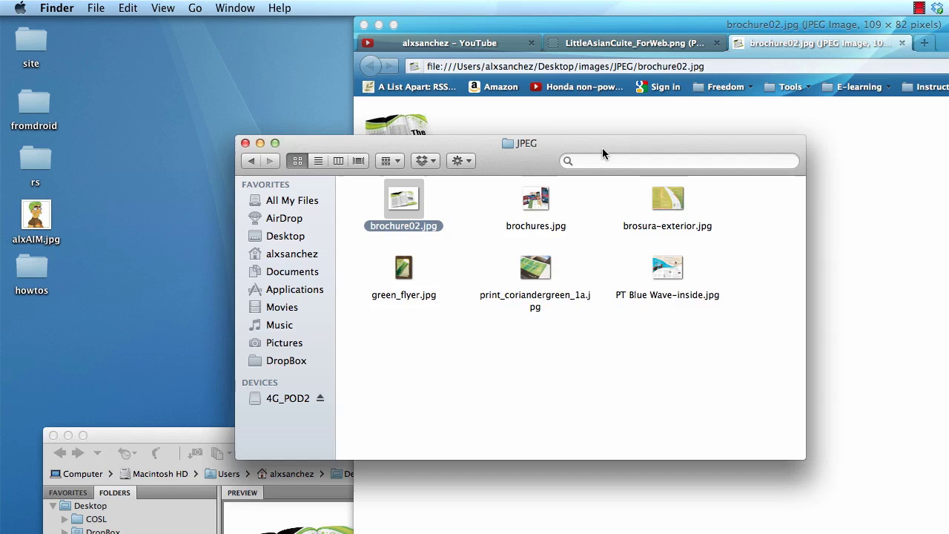
Step: View brochures.jpg, print_coriandergreen_1a.jpg, green_flyer.jpg, PT Blue Wave-inside.jpg and brosura-exterior.jpg in Firefox, then return to Bridge
drag(602, 147, 948, 83)
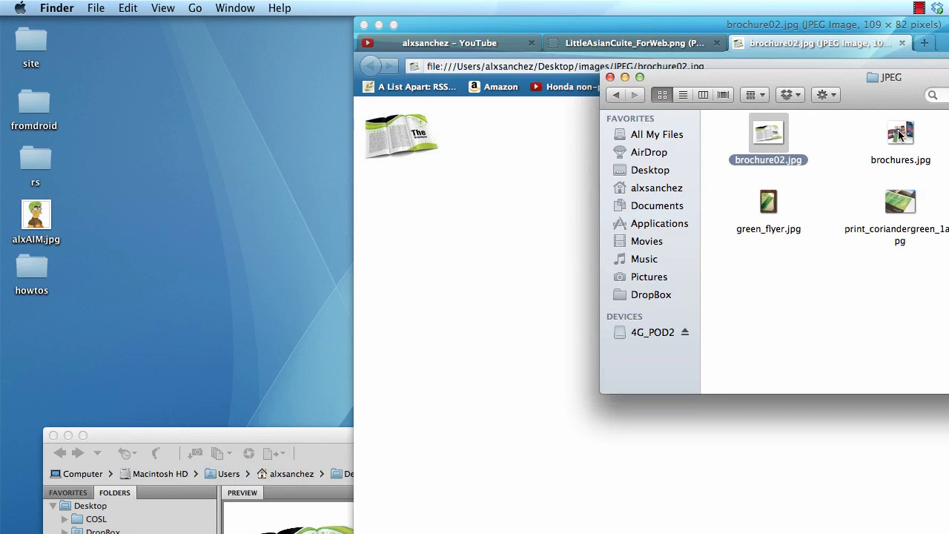
drag(892, 134, 460, 215)
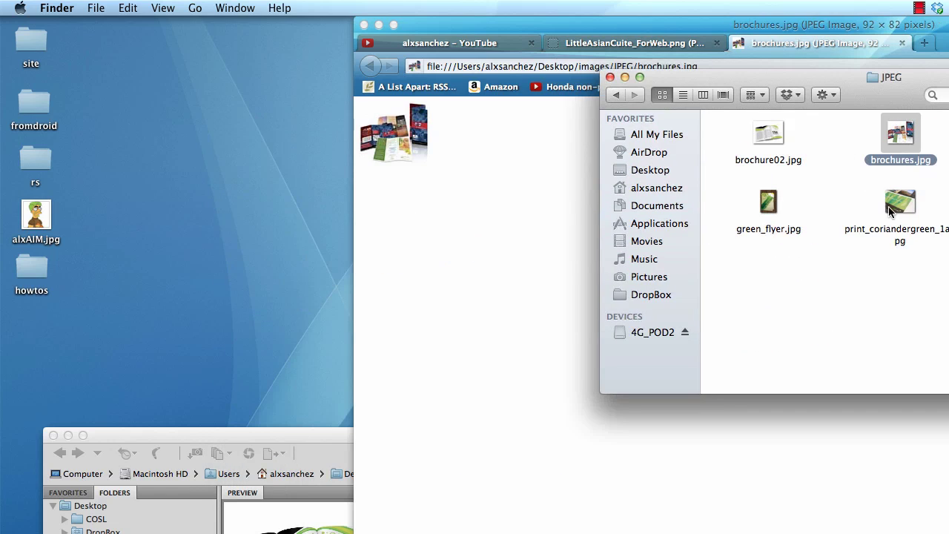
drag(891, 210, 498, 210)
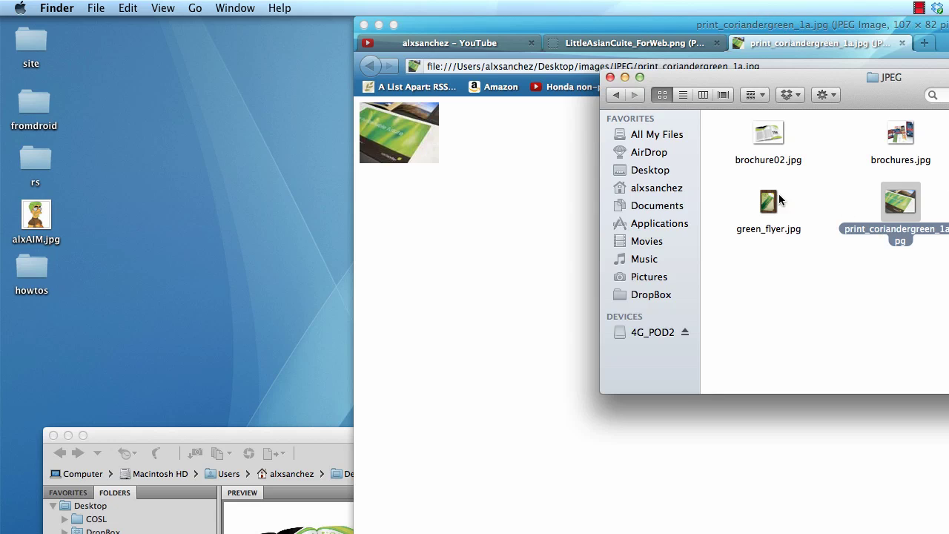
drag(780, 199, 513, 261)
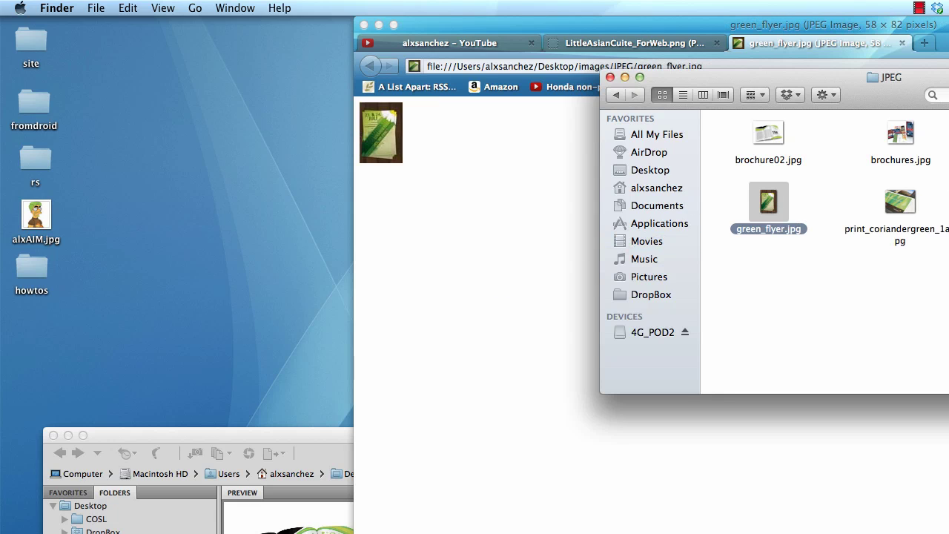
drag(948, 149, 512, 192)
drag(948, 170, 465, 198)
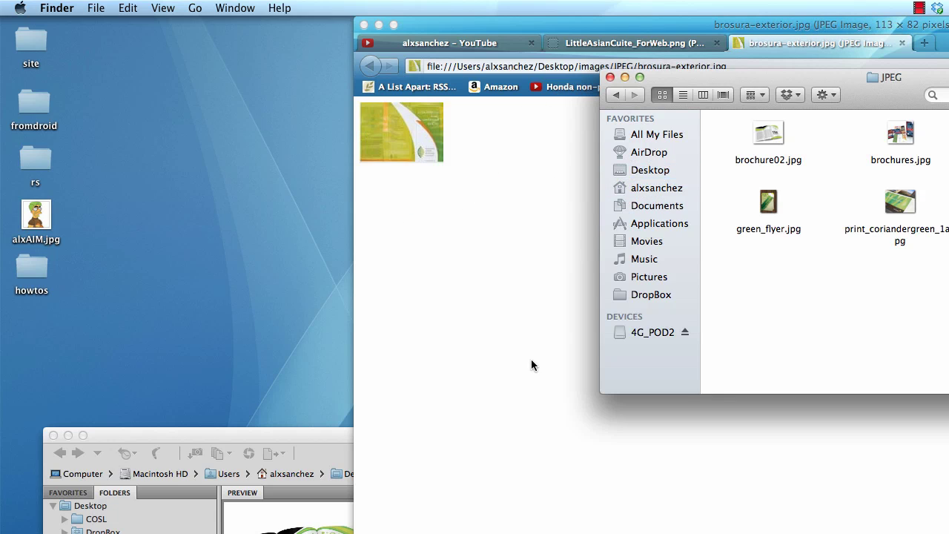
click(324, 449)
Step: Enlarge Bridge and generate a Web Gallery preview of the six brochures
drag(324, 448, 316, 7)
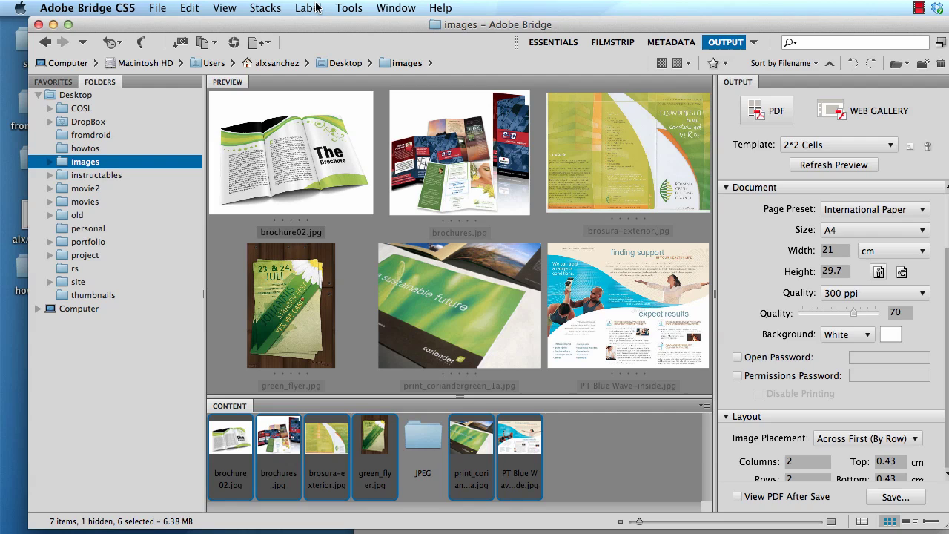
click(835, 114)
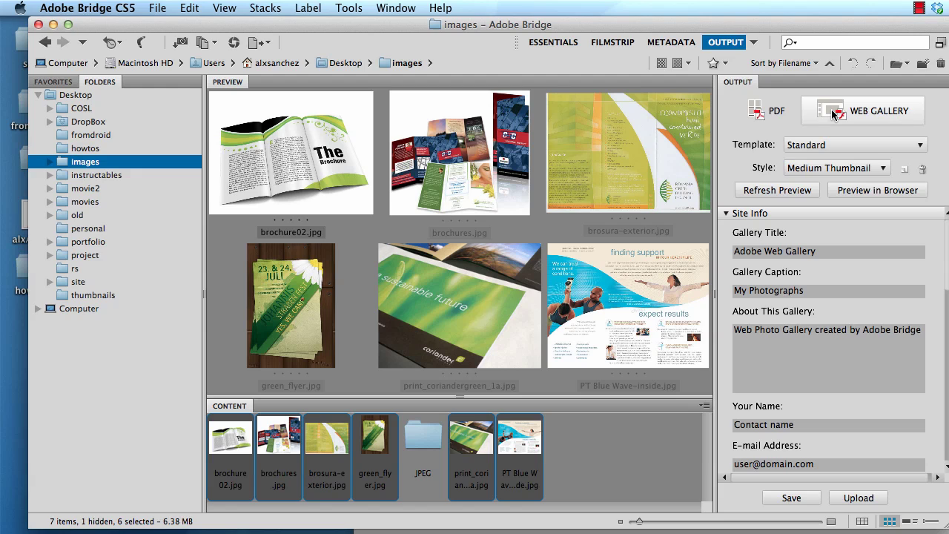
click(790, 195)
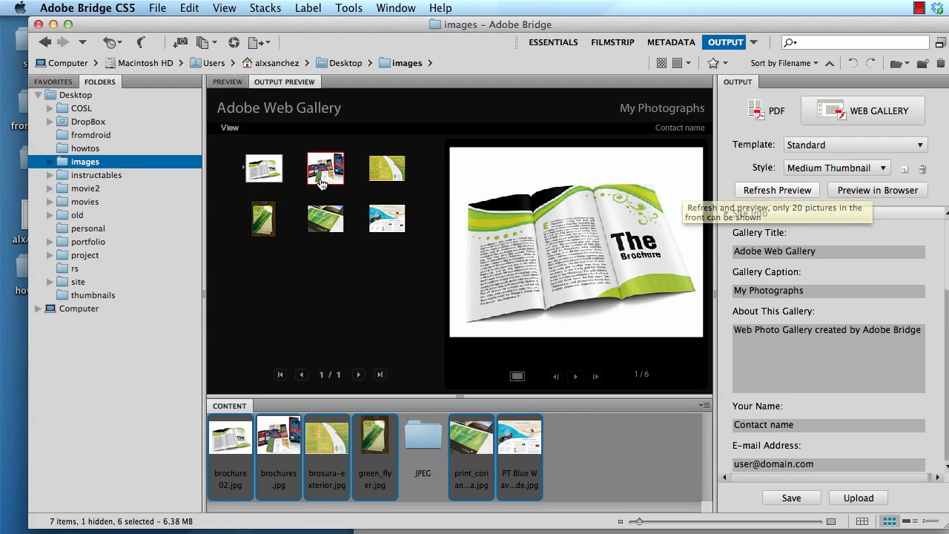
Step: Browse the second, third, sixth, coriander print and green flyer images in the gallery preview
click(339, 182)
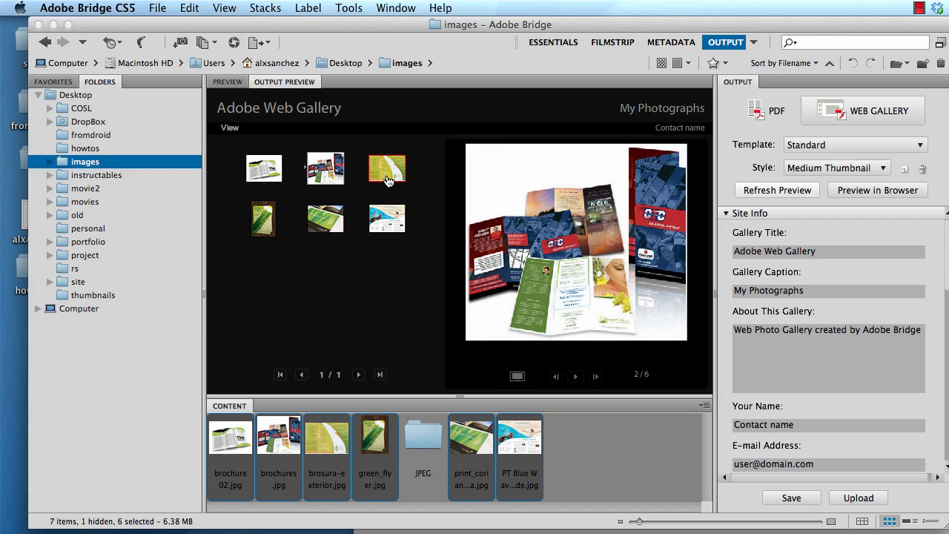
click(384, 186)
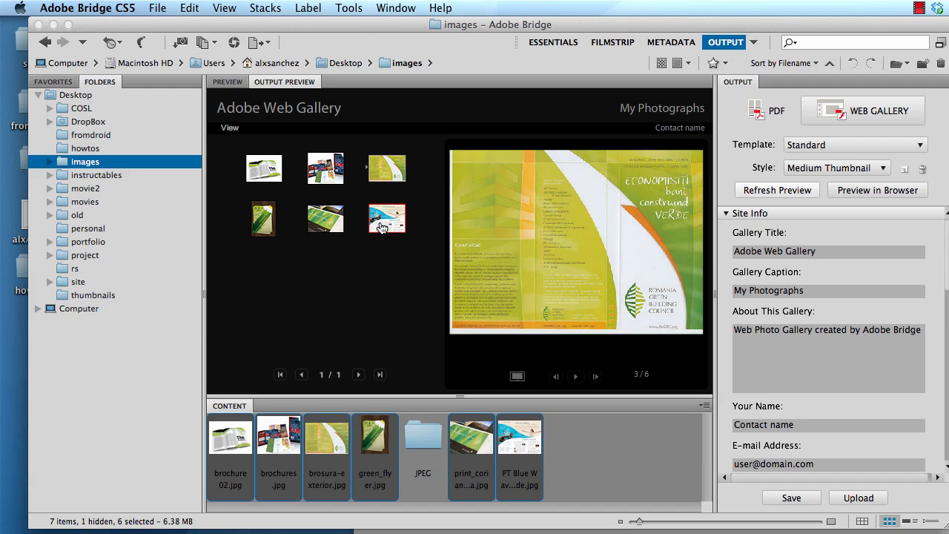
click(382, 227)
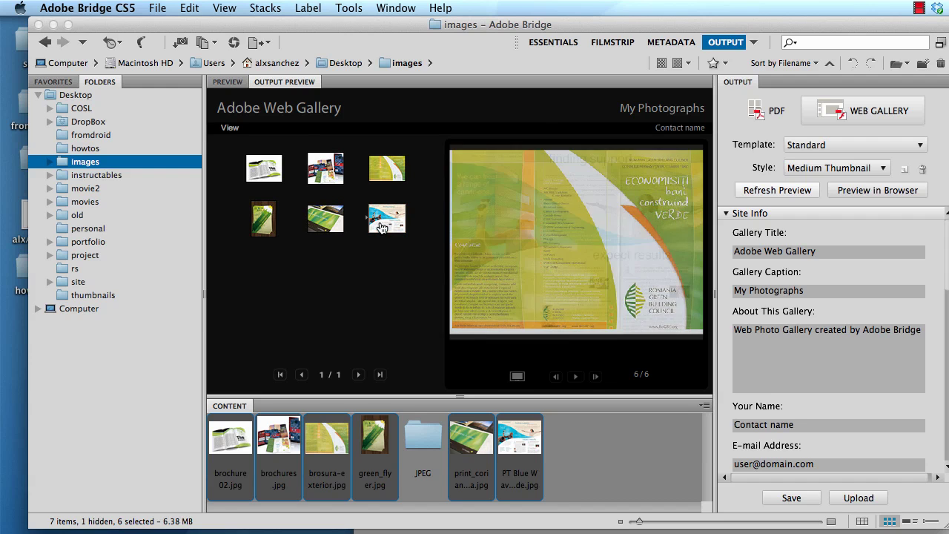
click(326, 221)
click(263, 226)
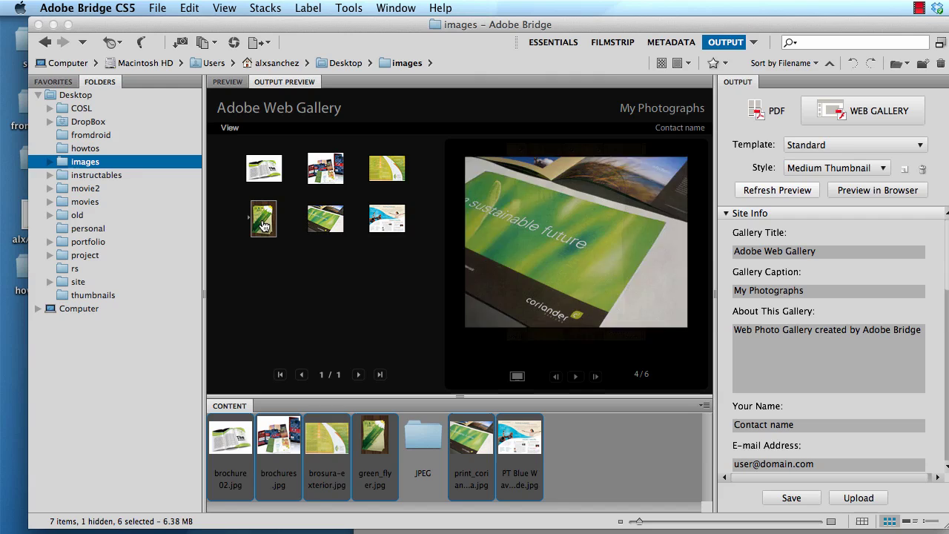